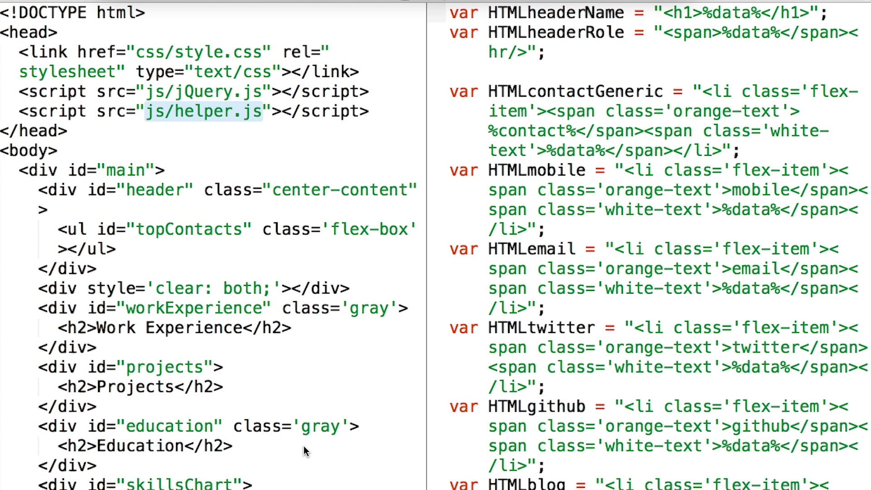
Highlight the HTMLmobile, HTMLemail and HTMLtwitter variable names in helper.js
left_click(781, 187)
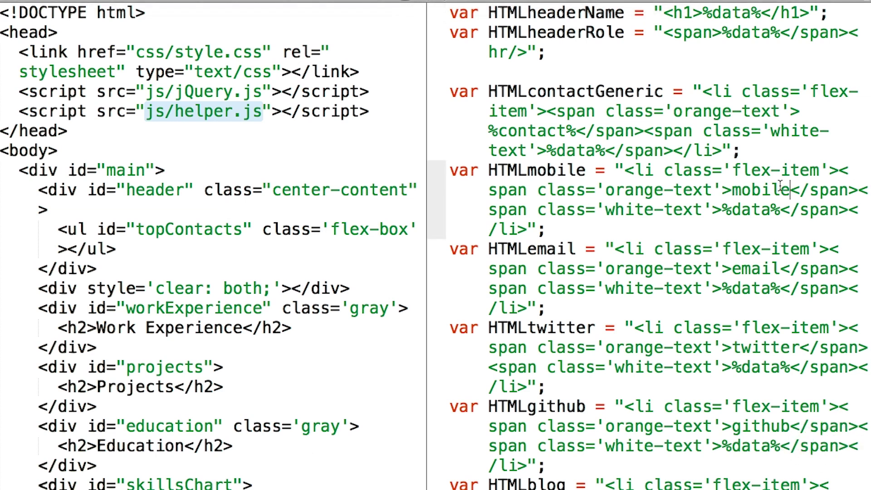
double_click(567, 169)
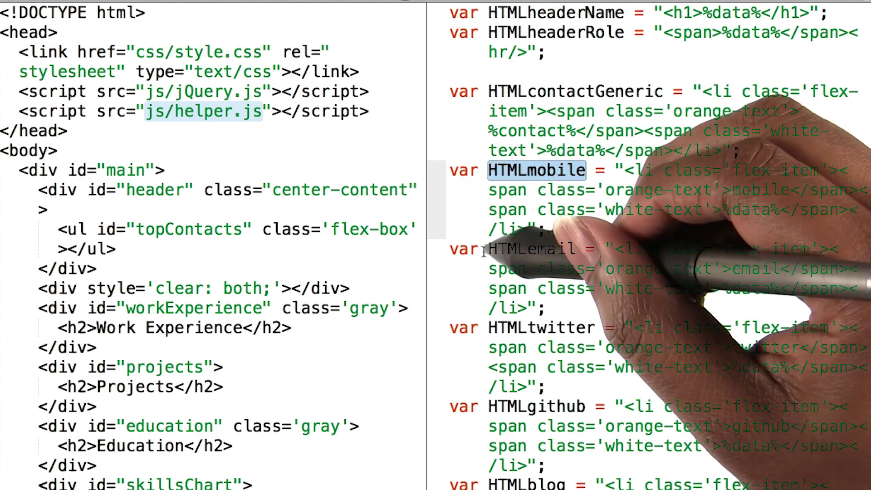
left_click_drag(489, 248, 575, 249)
left_click_drag(489, 328, 594, 329)
left_click(701, 229)
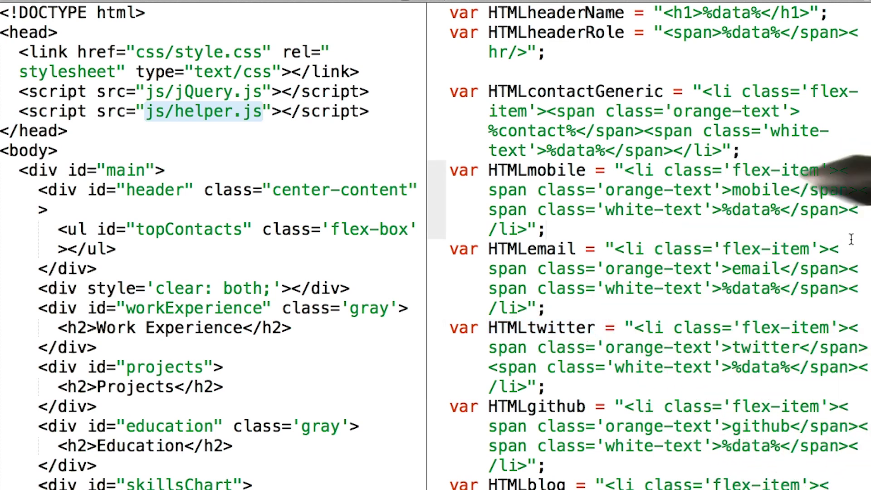
Highlight the %data% placeholder in the HTMLmobile, HTMLemail and HTMLtwitter templates
left_click_drag(723, 210, 781, 211)
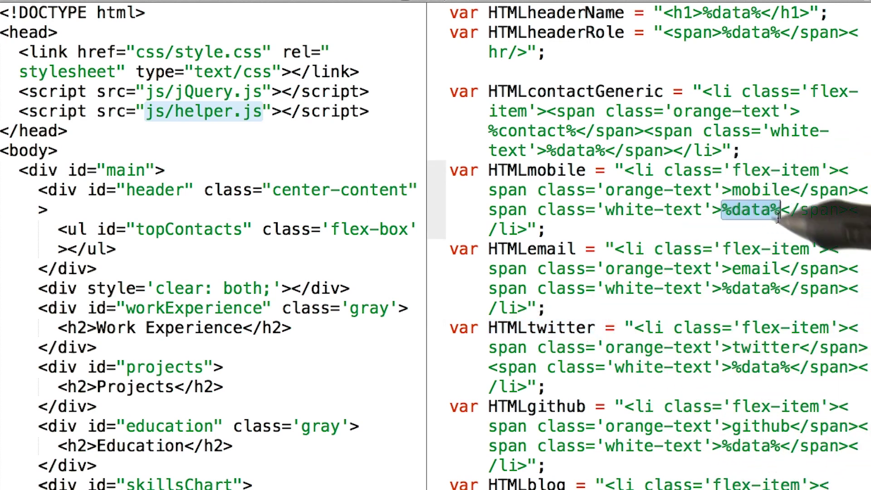
left_click(723, 289)
left_click_drag(724, 289, 790, 289)
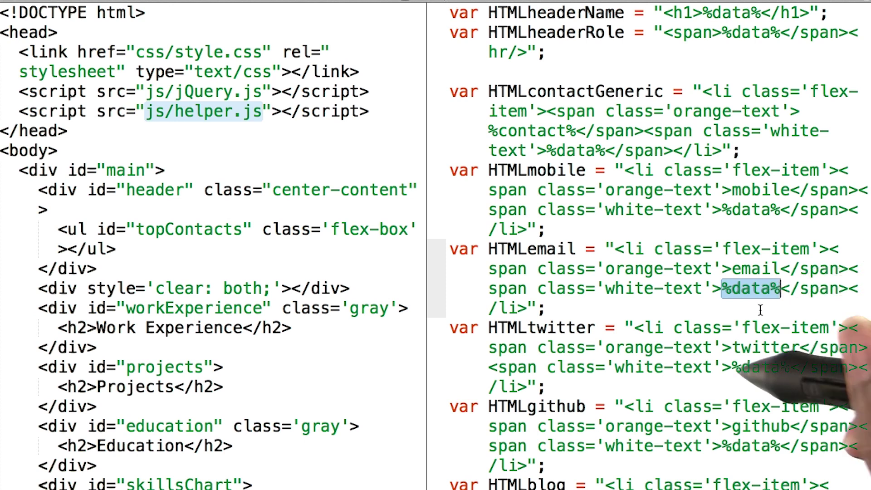
left_click_drag(732, 367, 791, 367)
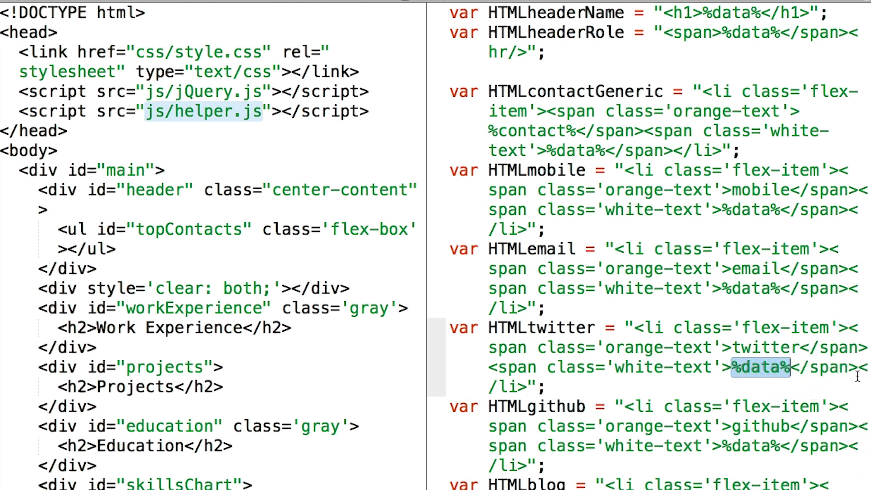